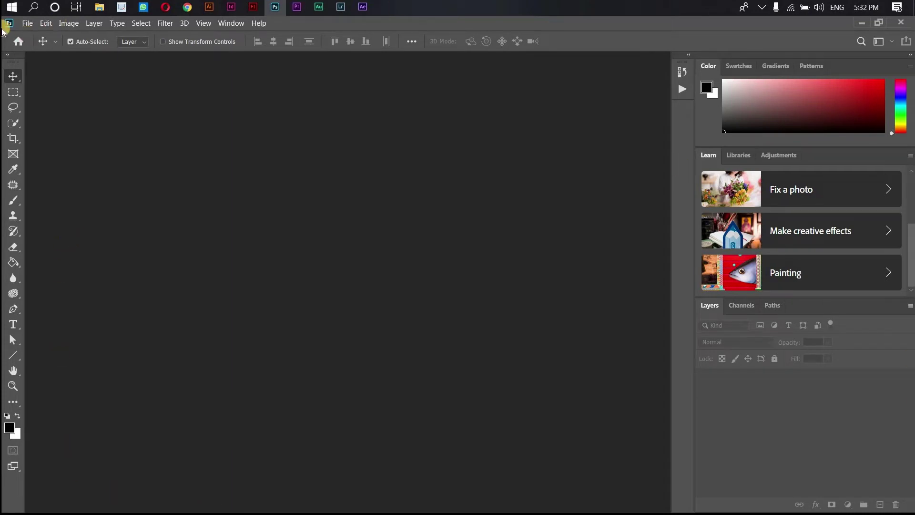
# - Open adult-attractive-beautiful-brunette-206557.jpg from Downloads and fit it to the screen
pyautogui.click(25, 24)
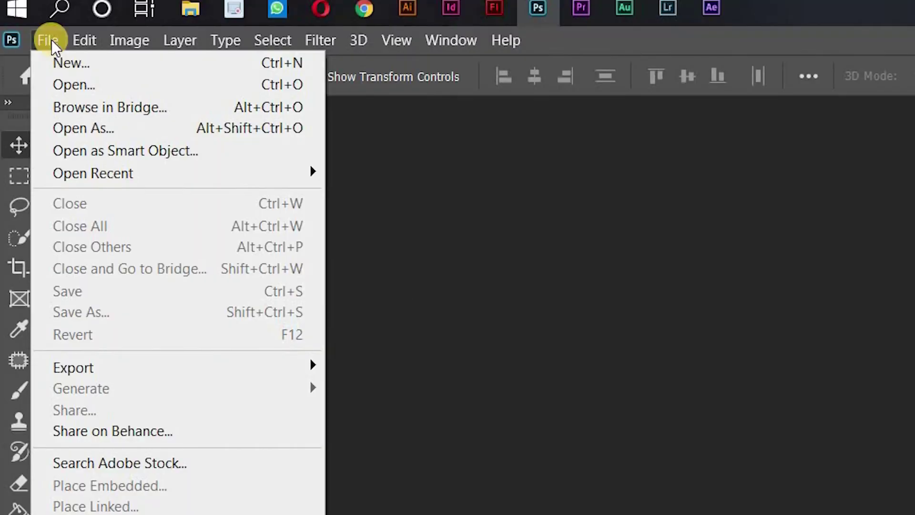
pyautogui.click(74, 85)
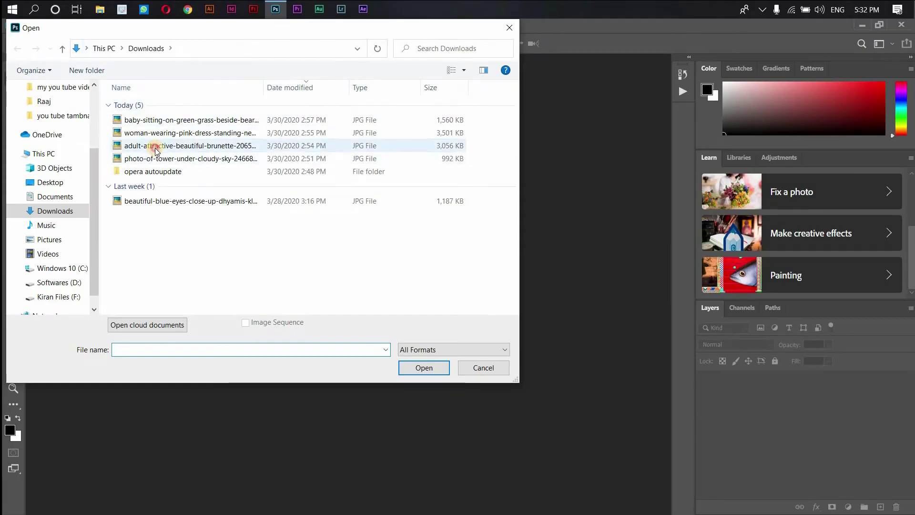
pyautogui.doubleClick(150, 146)
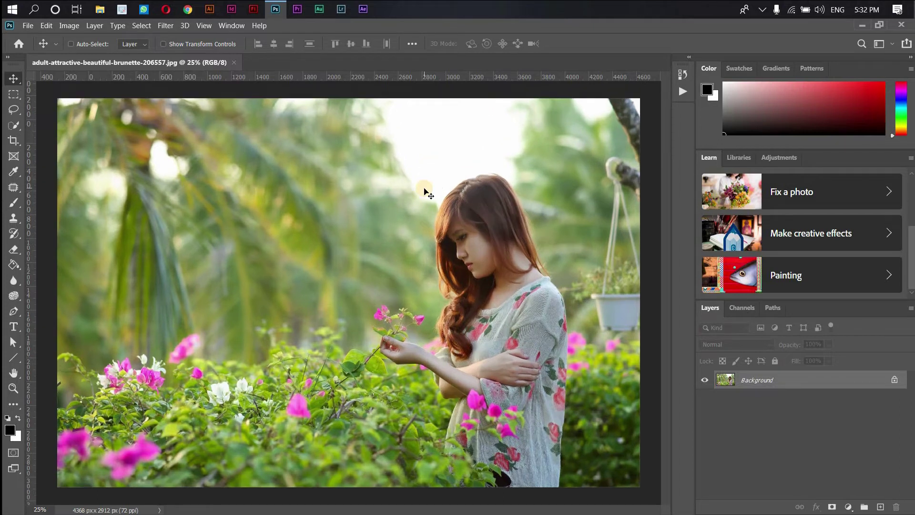
pyautogui.hotkey('ctrl', '0')
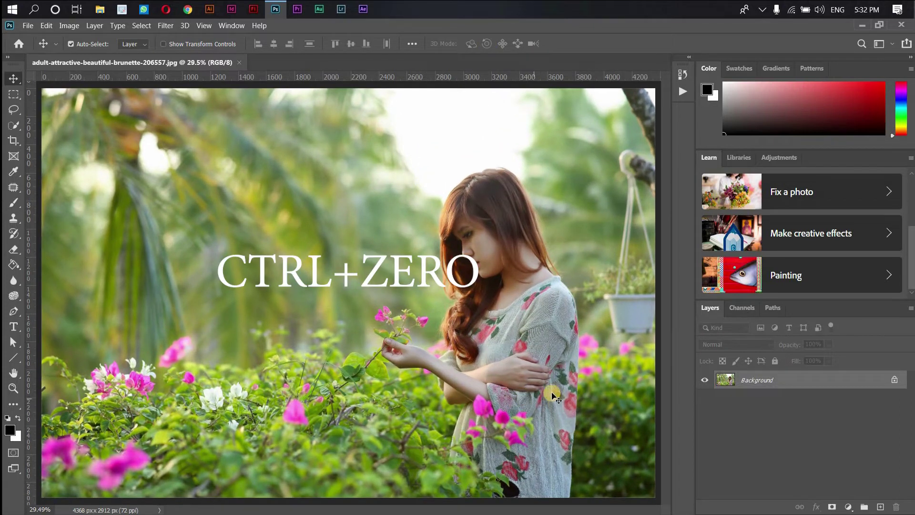
# - Duplicate the Background layer as a copy named 'lab colour'
pyautogui.rightClick(796, 385)
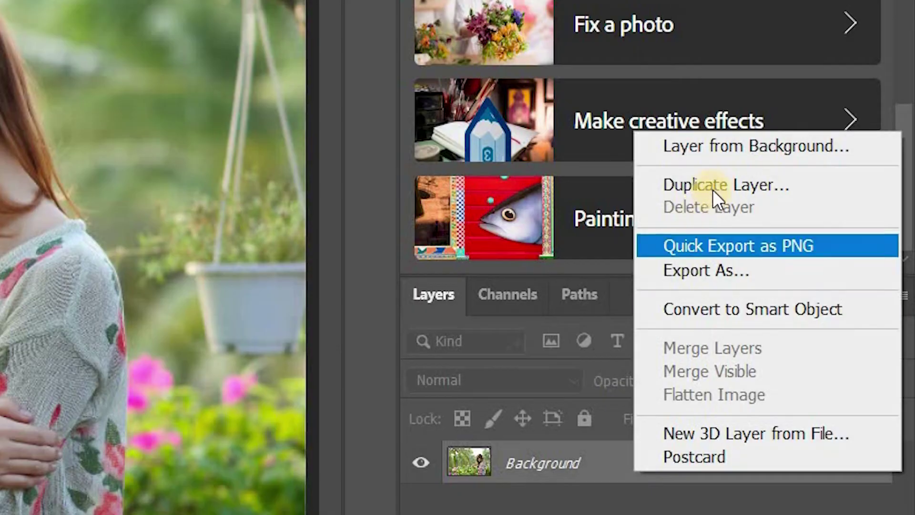
pyautogui.click(714, 187)
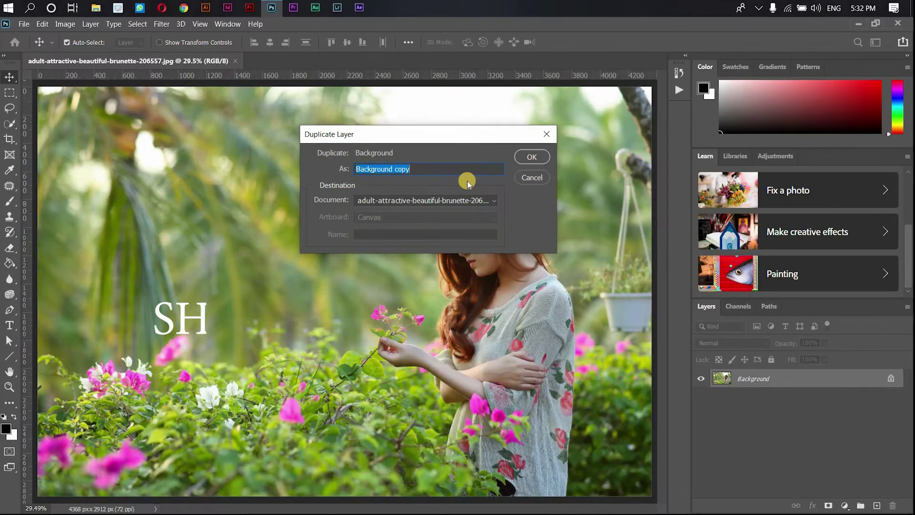
pyautogui.press('BackSpace')
pyautogui.write('la')
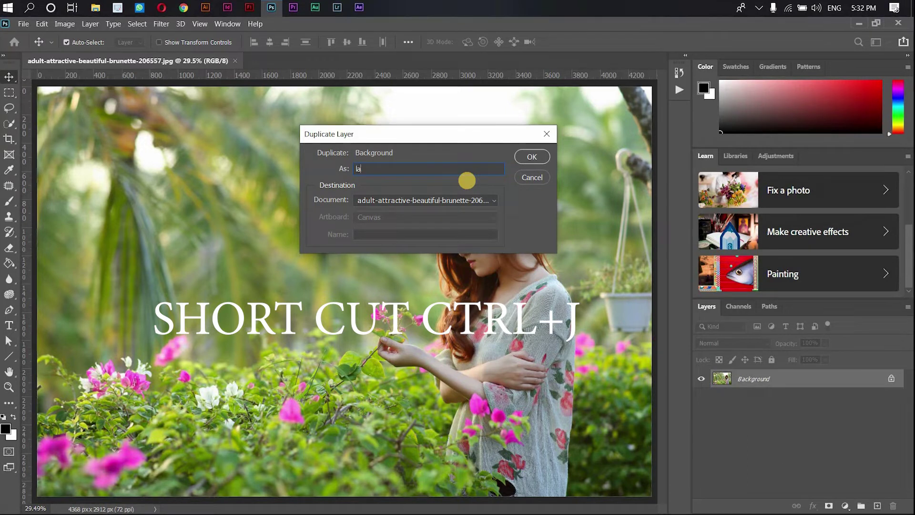
pyautogui.write('b co')
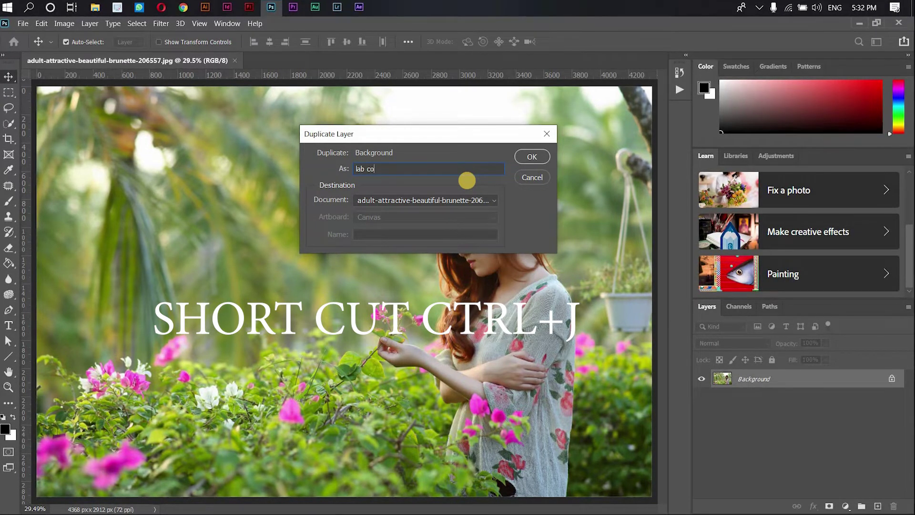
pyautogui.write('lour')
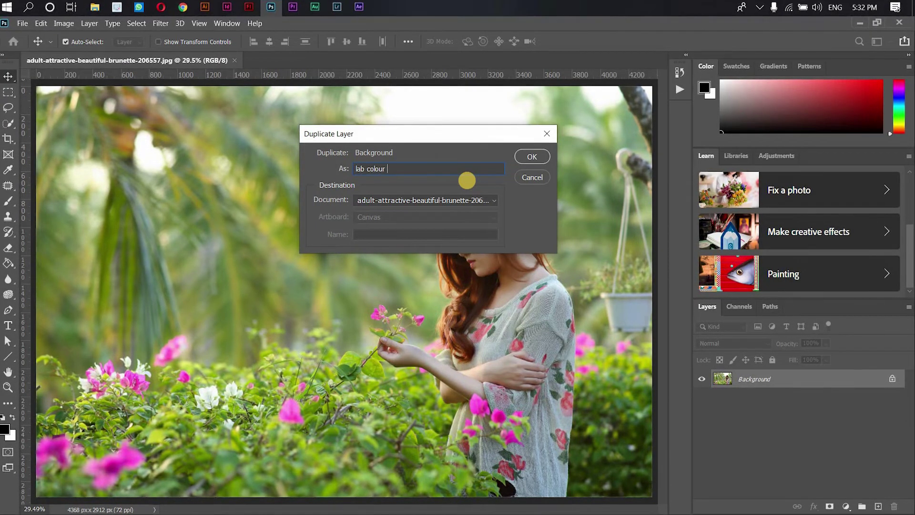
pyautogui.press('Return')
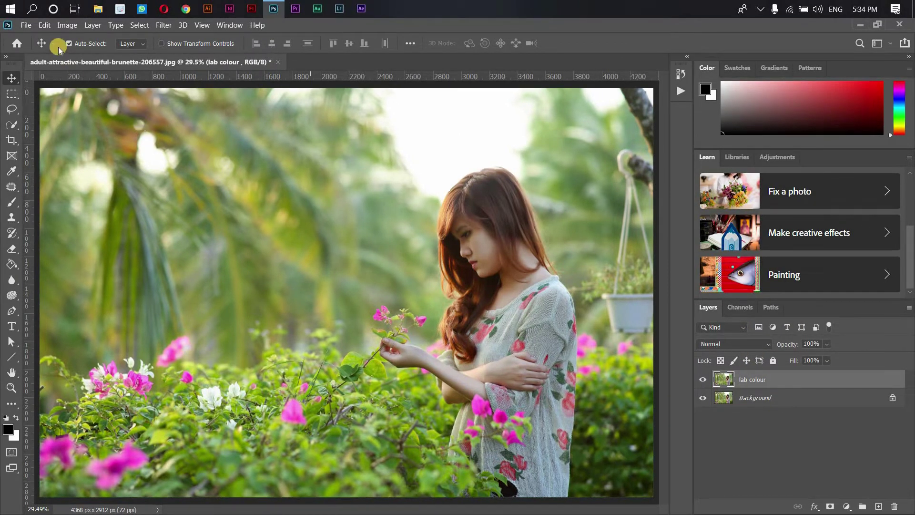
# - Convert the portrait to Lab Color mode, choosing Don't Flatten to keep both layers
pyautogui.click(69, 26)
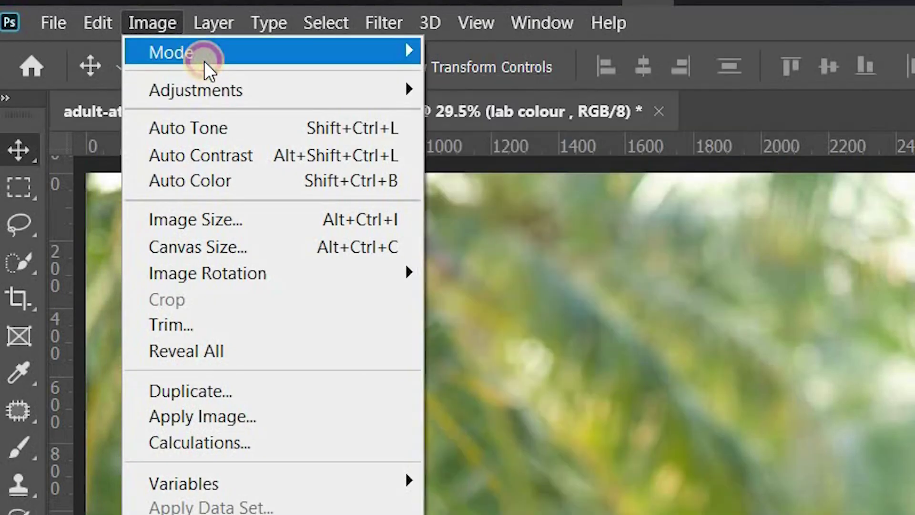
pyautogui.click(205, 61)
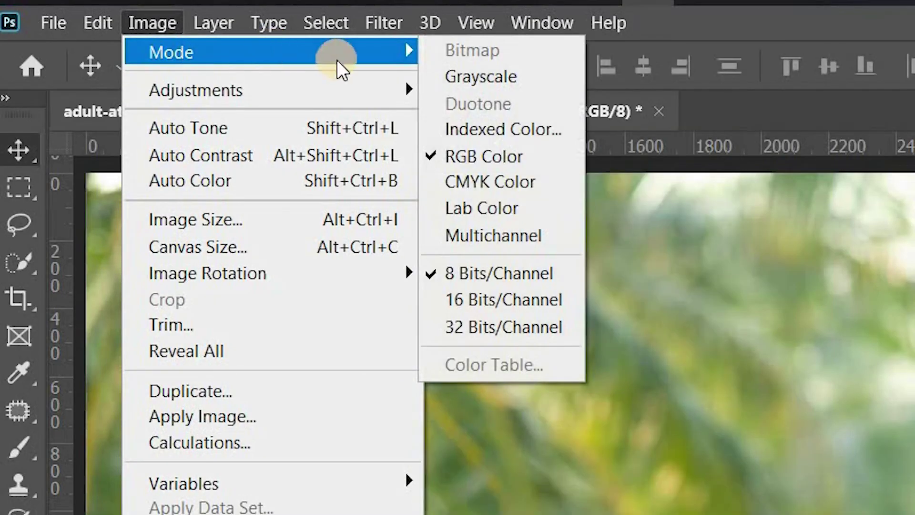
pyautogui.click(516, 215)
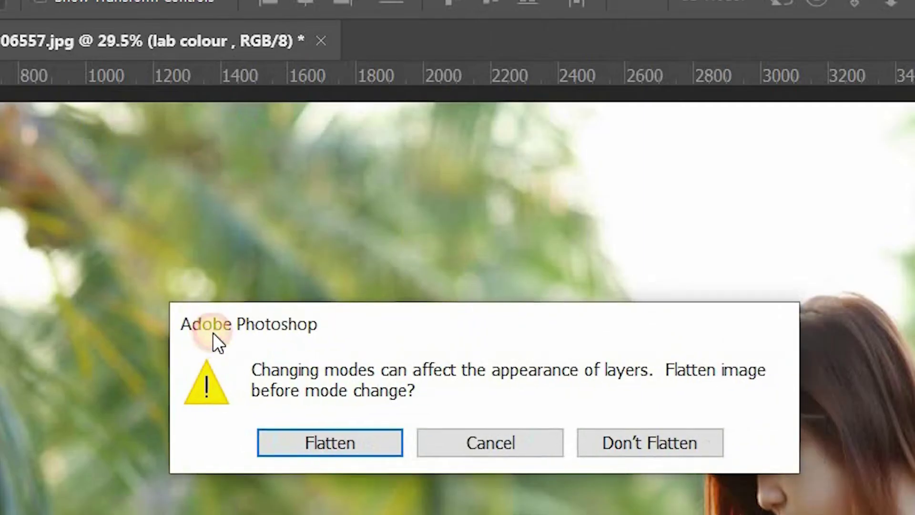
pyautogui.moveTo(540, 332); pyautogui.dragTo(651, 347)
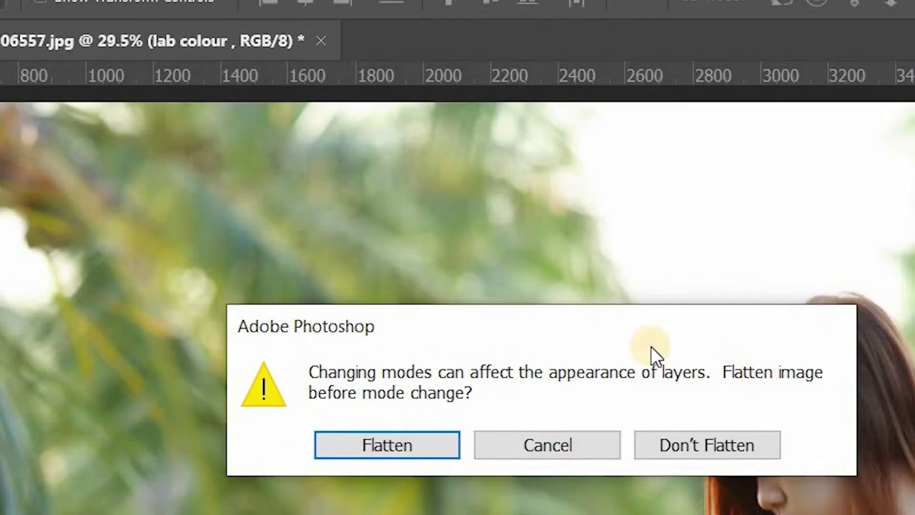
pyautogui.click(710, 449)
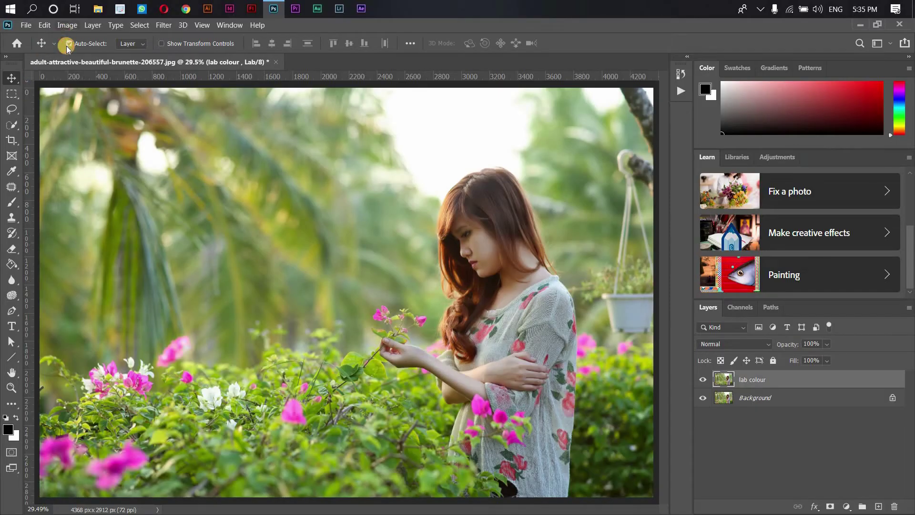
pyautogui.click(67, 24)
pyautogui.moveTo(76, 37)
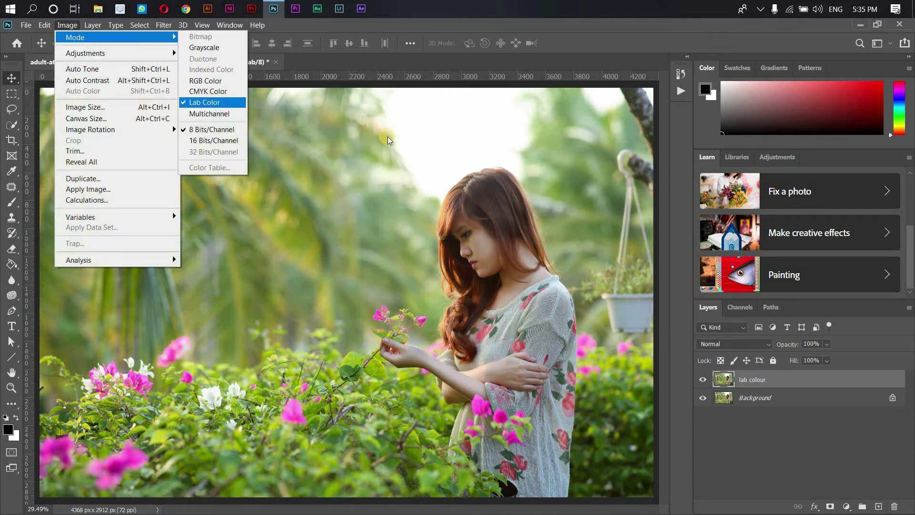
pyautogui.click(739, 304)
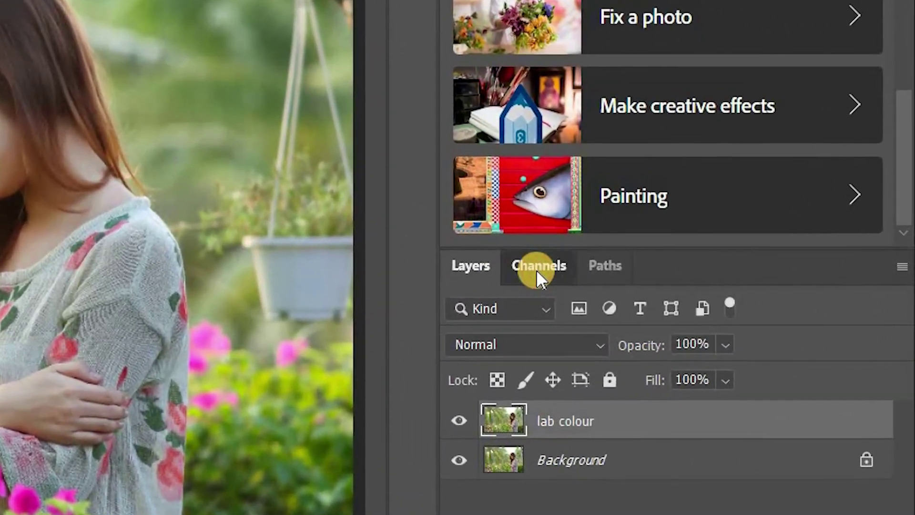
# - Copy the whole a channel into the b channel, then view the Lab composite
pyautogui.click(561, 274)
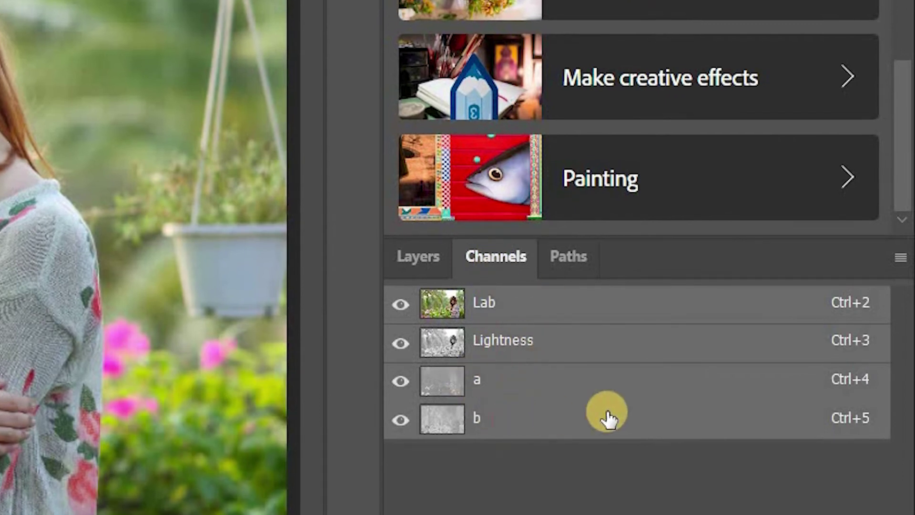
pyautogui.click(495, 390)
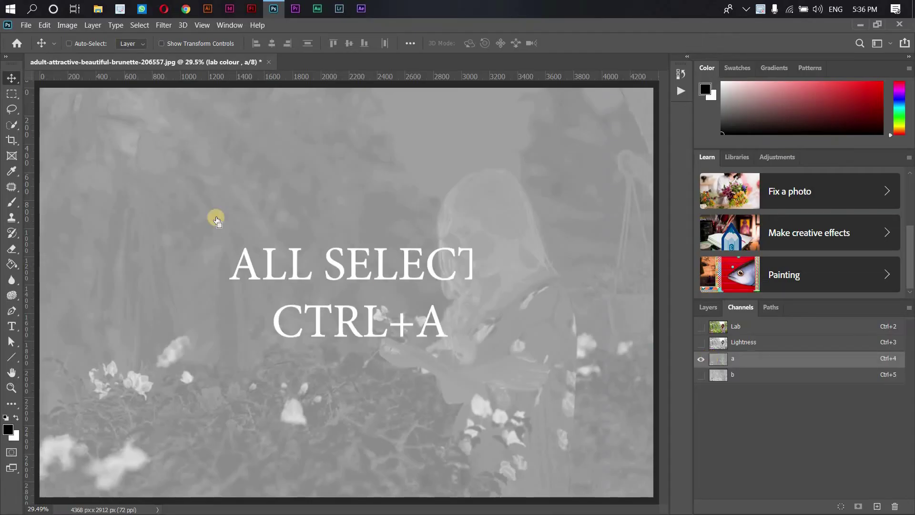
pyautogui.hotkey('ctrl', 'a')
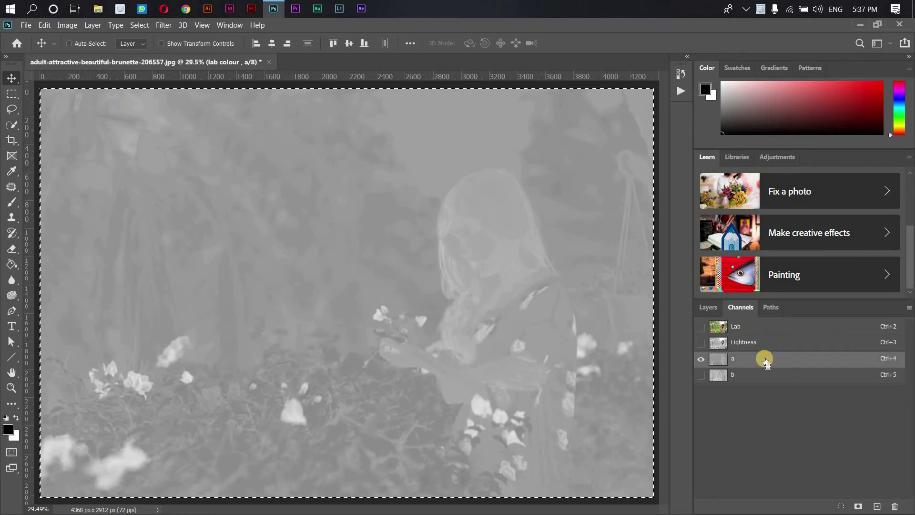
pyautogui.hotkey('ctrl', 'c')
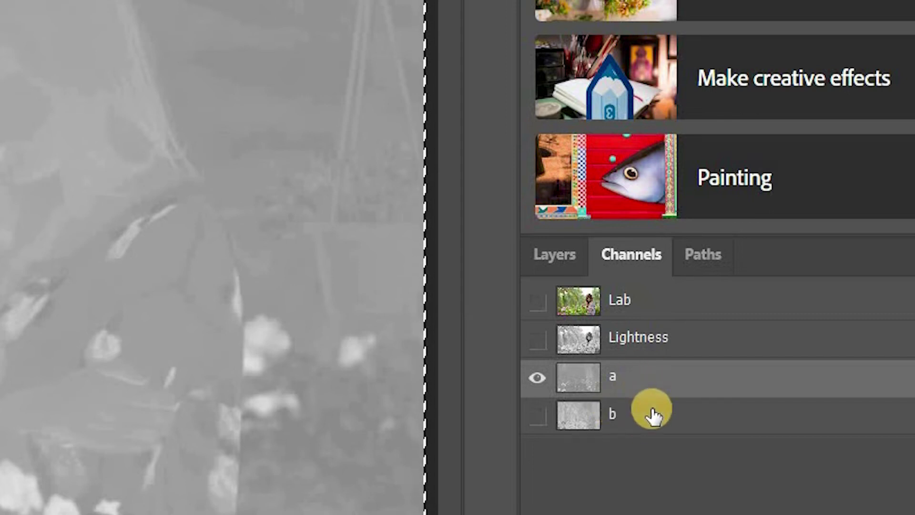
pyautogui.click(662, 419)
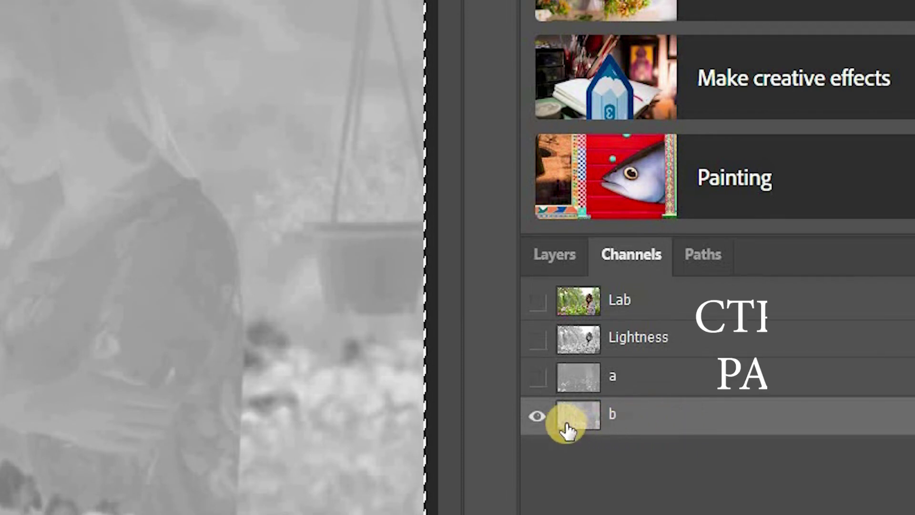
pyautogui.hotkey('ctrl', 'v')
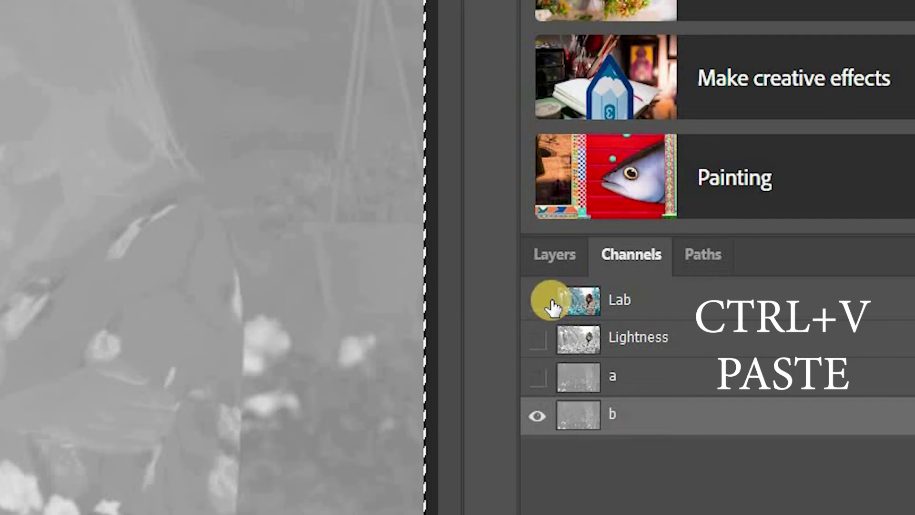
pyautogui.click(624, 309)
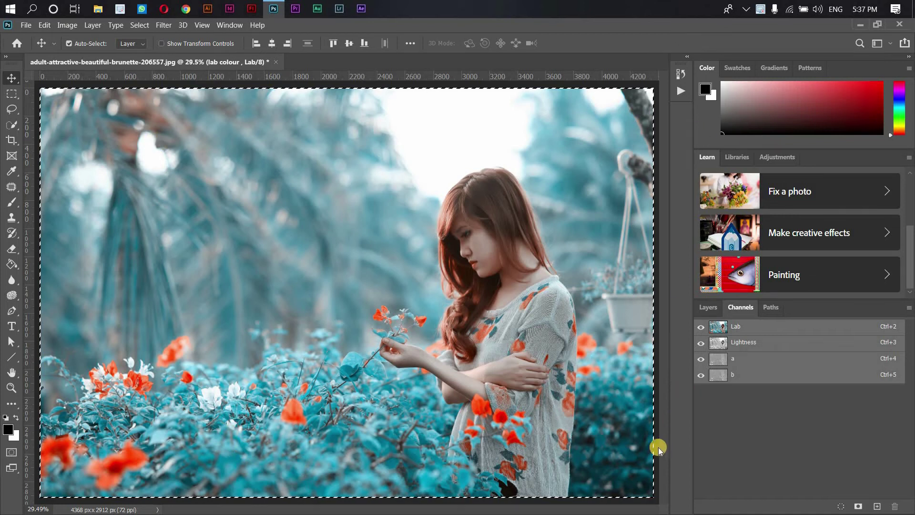
# - Deselect all, then toggle the lab colour layer's visibility to compare it with the green original
pyautogui.press('ctrl')
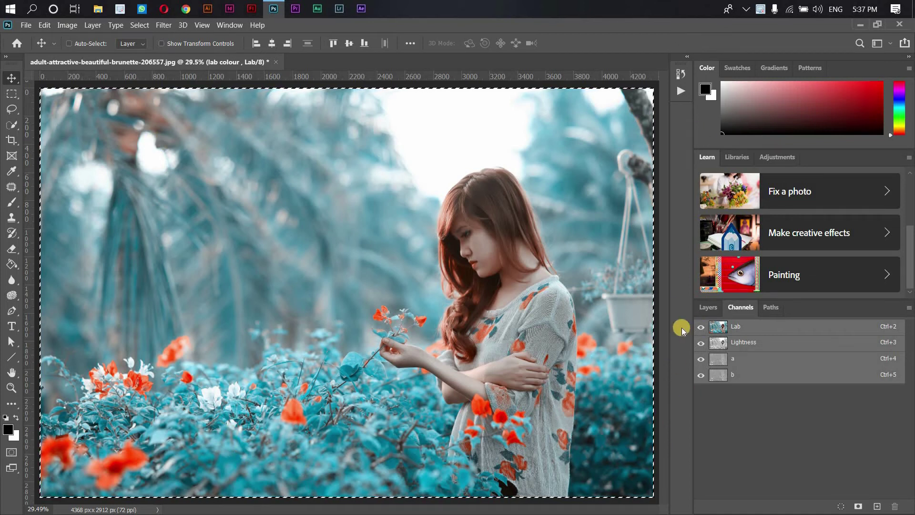
pyautogui.hotkey('ctrl', 'd')
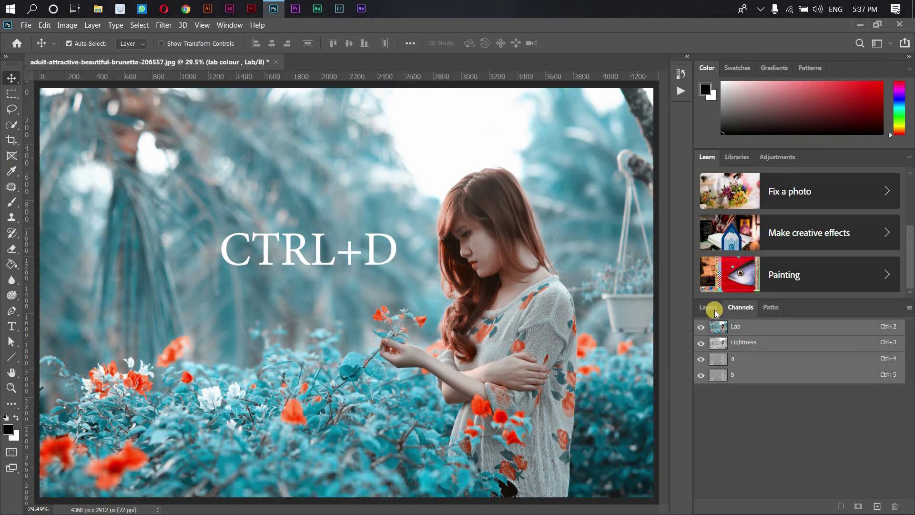
pyautogui.click(706, 308)
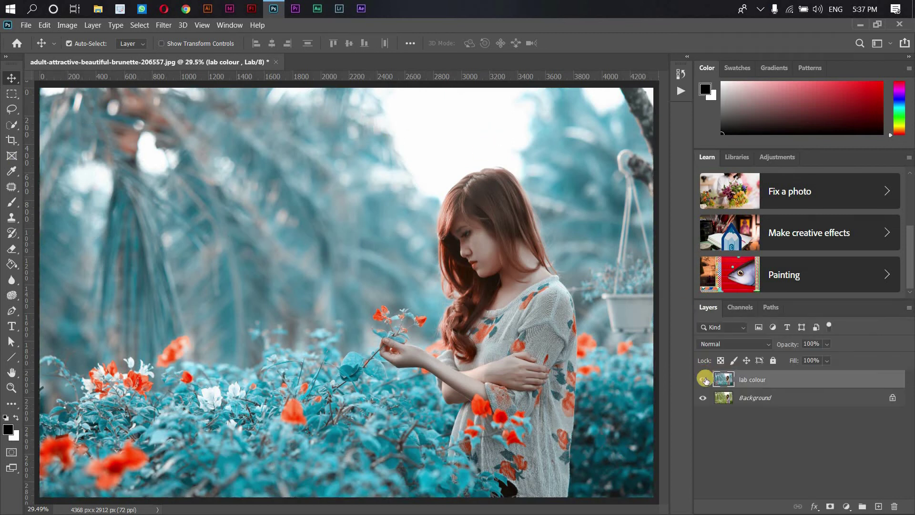
pyautogui.click(705, 379)
pyautogui.click(705, 379)
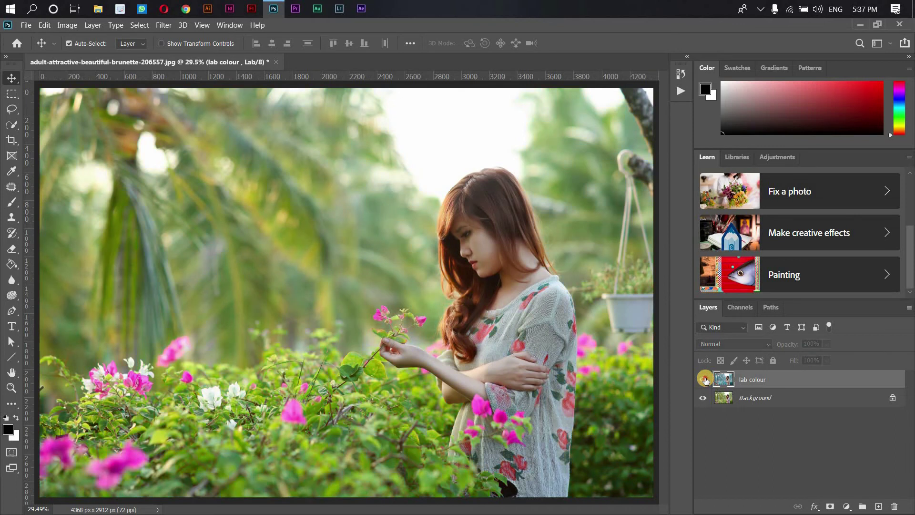
pyautogui.click(705, 379)
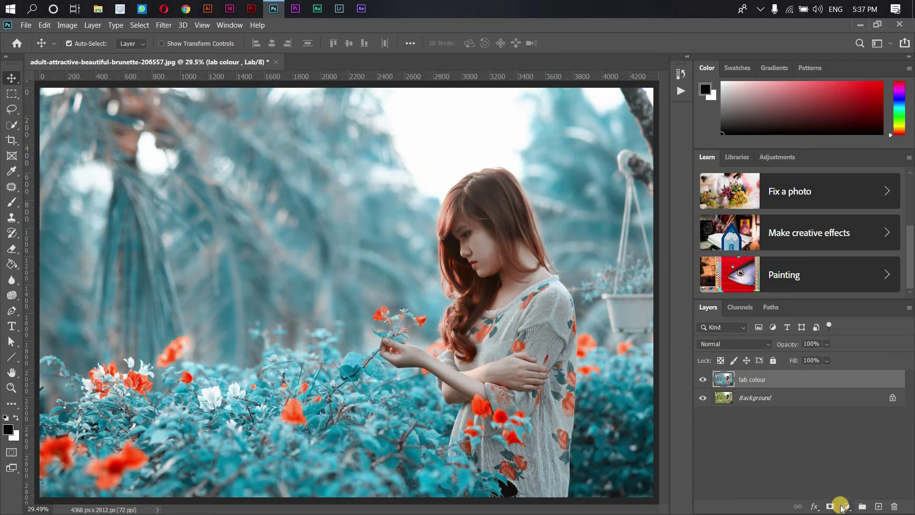
# - Add a Curves adjustment layer with a raised midpoint to brighten the teal portrait
pyautogui.click(841, 508)
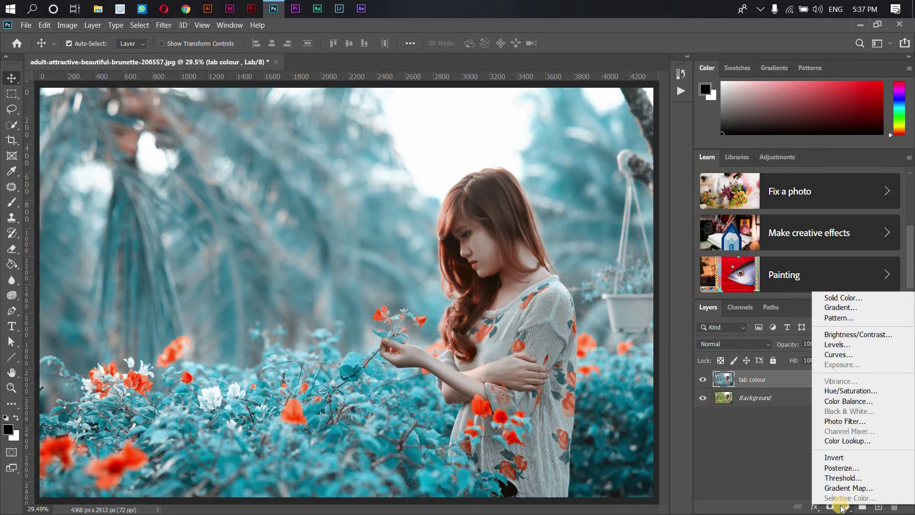
pyautogui.click(847, 357)
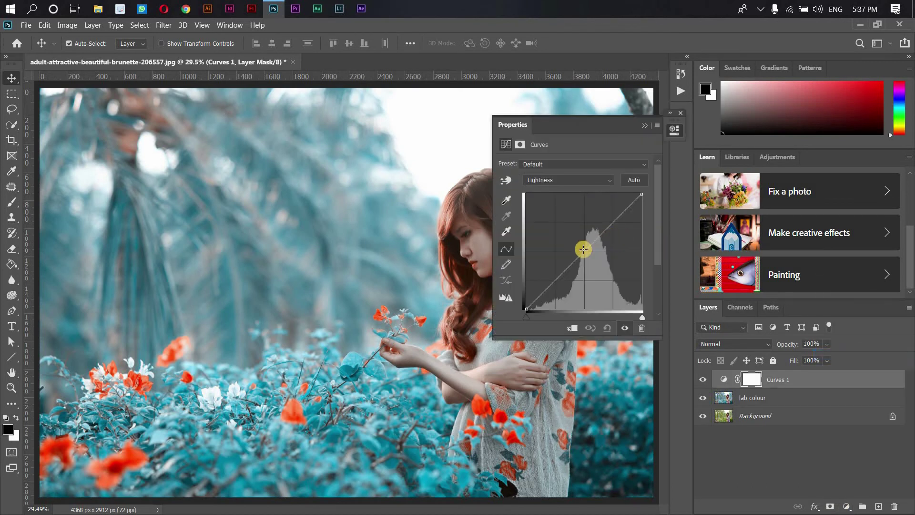
pyautogui.moveTo(584, 249)
pyautogui.mouseDown()
pyautogui.moveTo(575, 247)
pyautogui.moveTo(589, 258)
pyautogui.mouseUp()
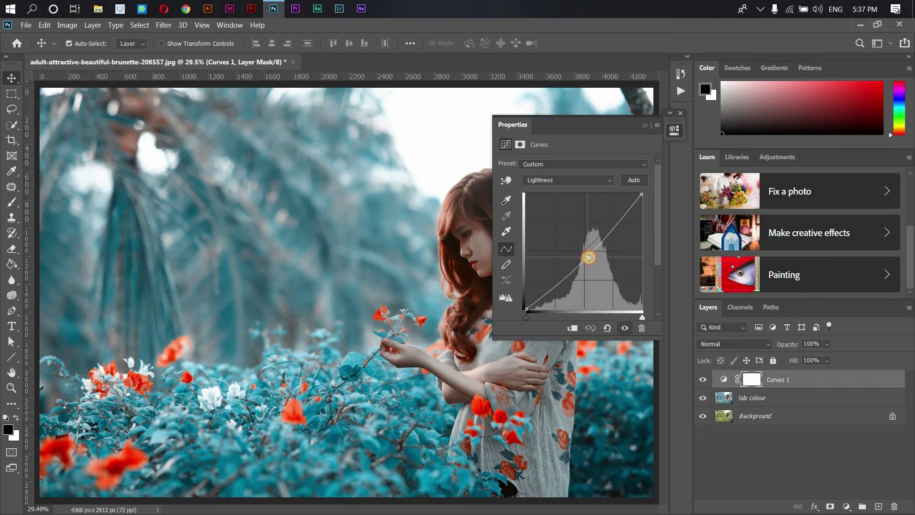
pyautogui.click(648, 128)
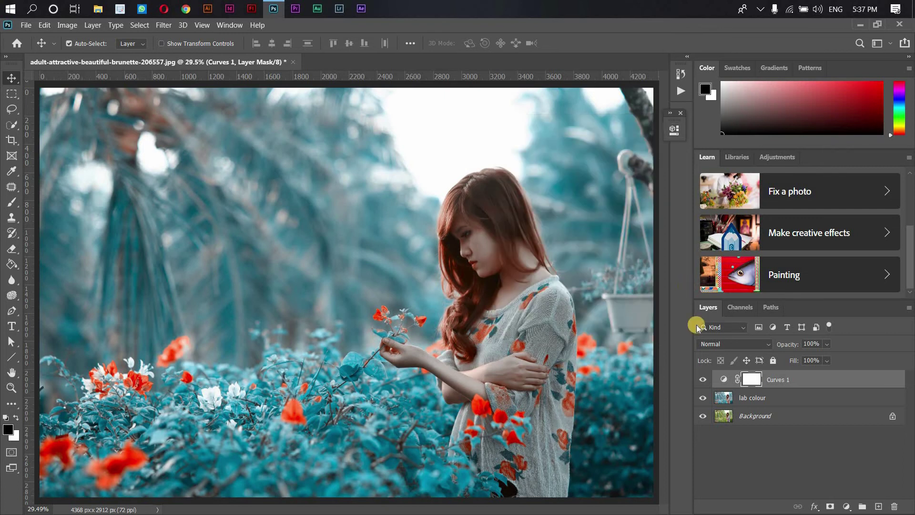
pyautogui.click(784, 441)
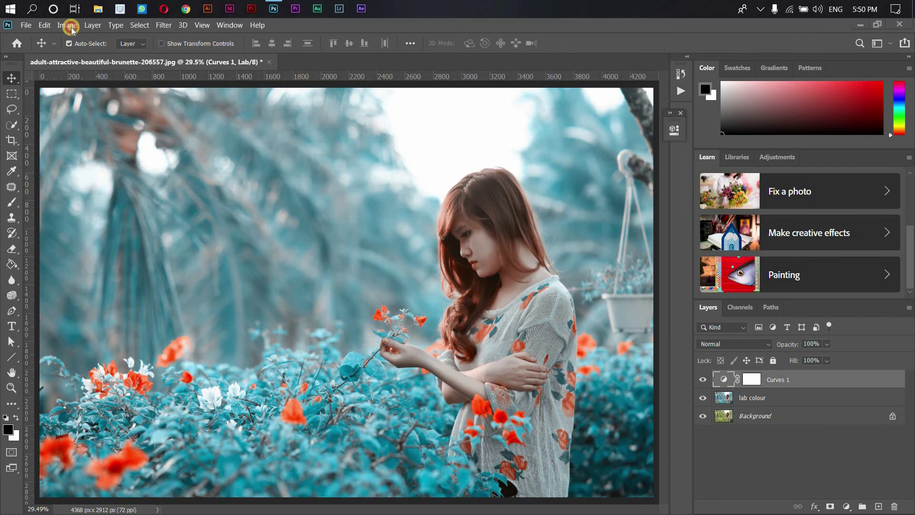
# - Convert the portrait back to RGB Color, flattening all layers into one Background
pyautogui.click(71, 28)
pyautogui.moveTo(107, 37)
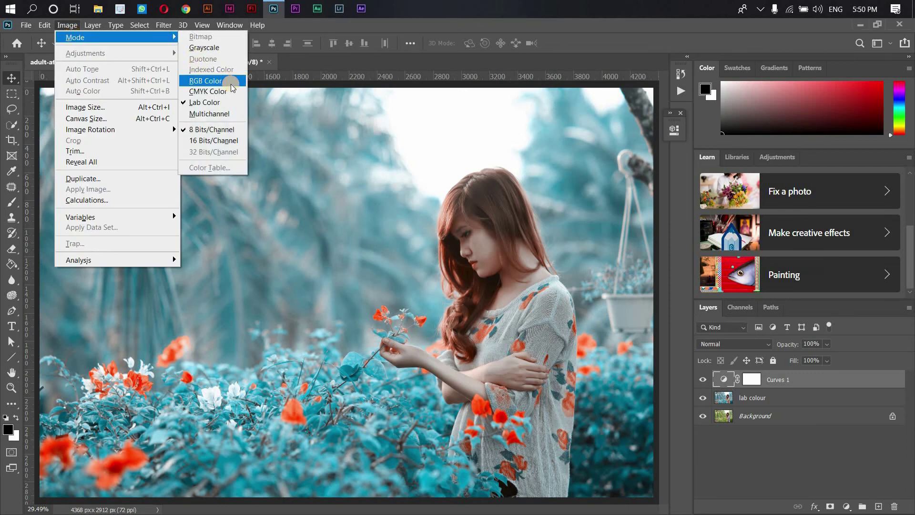
pyautogui.click(224, 82)
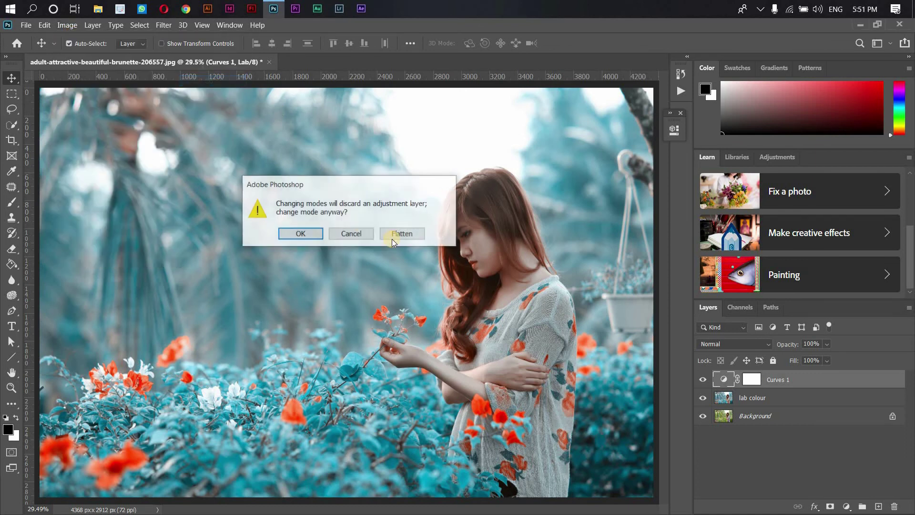
pyautogui.click(424, 234)
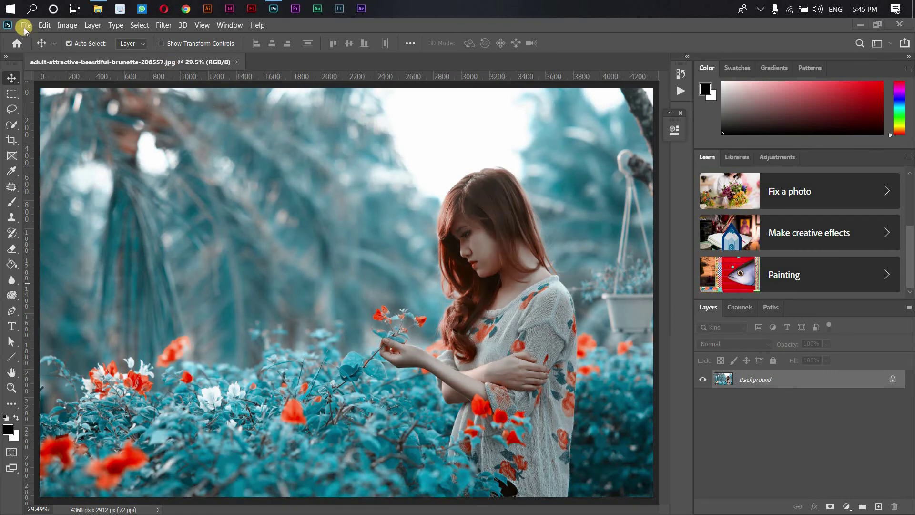
# - Open the baby and teddy bear photo on green grass
pyautogui.click(25, 25)
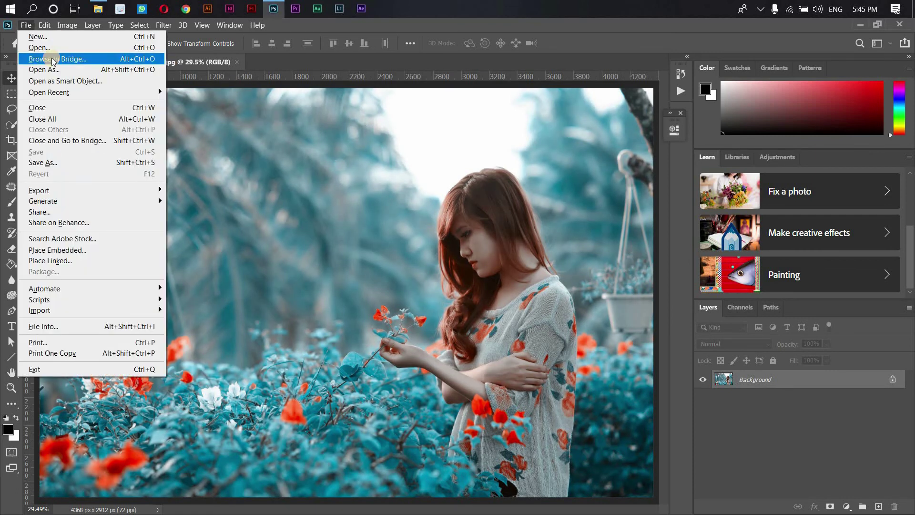
pyautogui.click(348, 72)
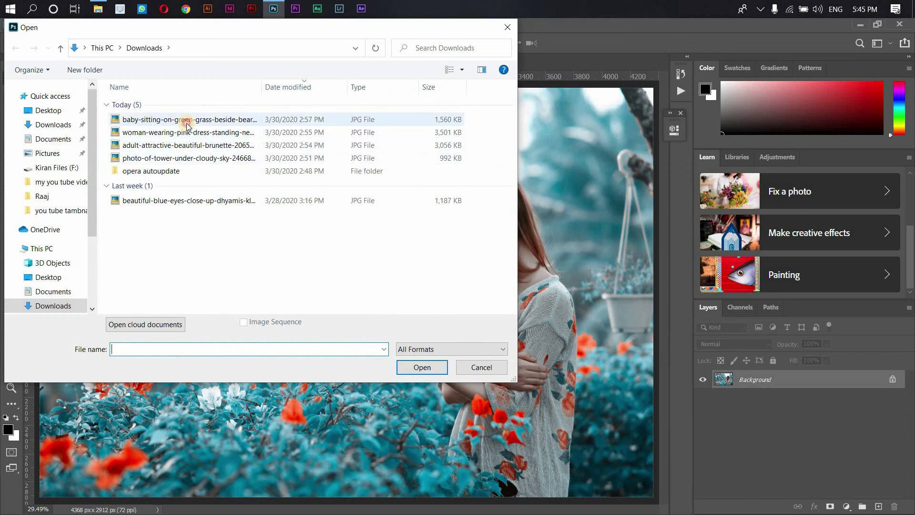
pyautogui.click(189, 120)
pyautogui.doubleClick(188, 120)
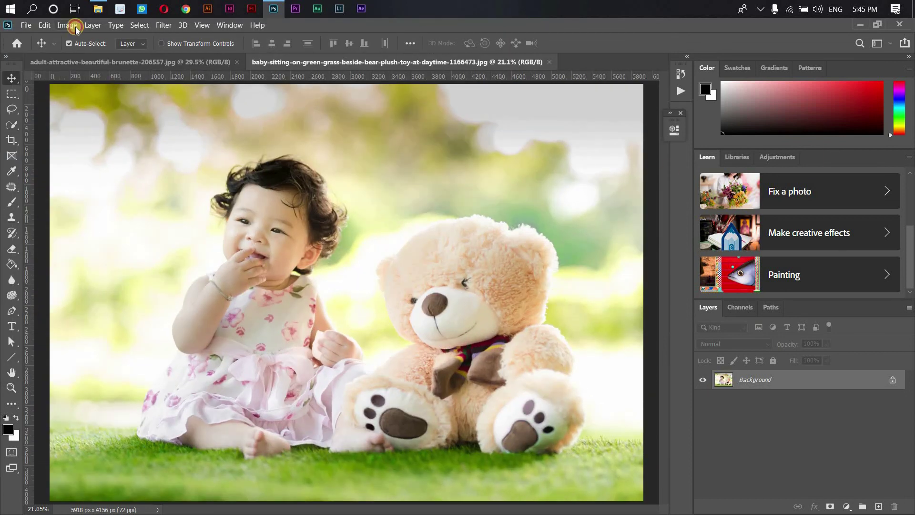
# - Duplicate the background as Layer 1 and convert to Lab Color without flattening
pyautogui.click(67, 25)
pyautogui.moveTo(76, 37)
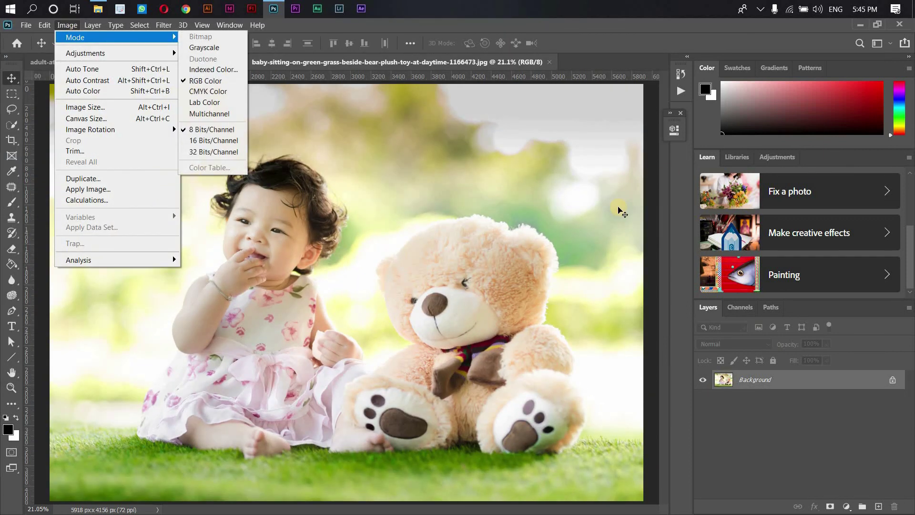
pyautogui.click(615, 207)
pyautogui.hotkey('ctrl', 'j')
pyautogui.click(68, 25)
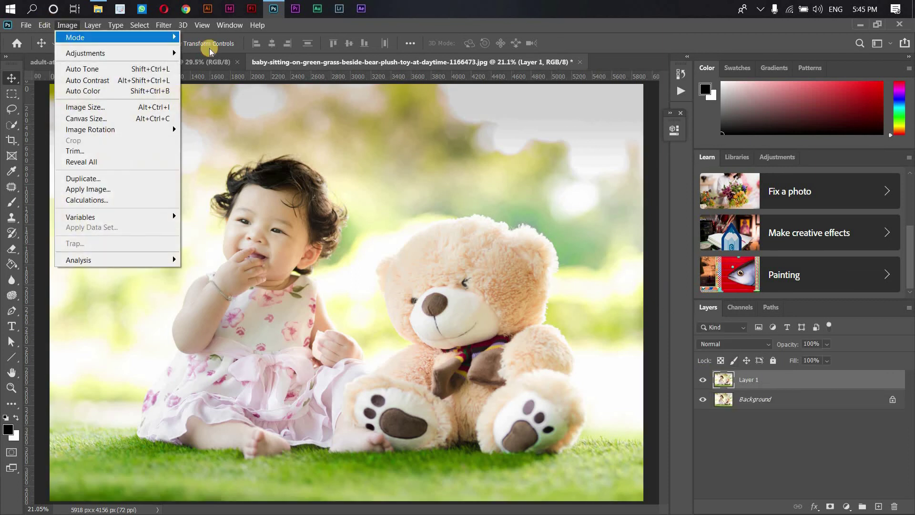
pyautogui.click(221, 103)
pyautogui.click(470, 227)
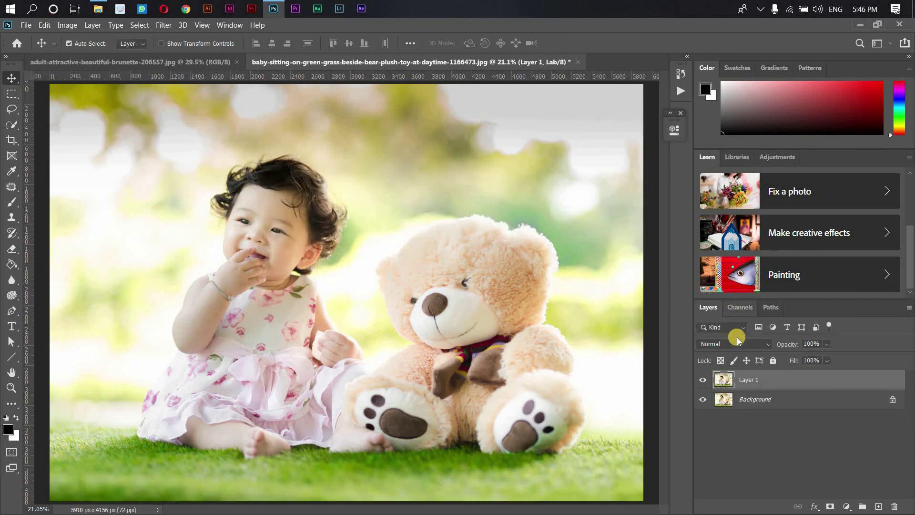
# - Invert Layer 1's a channel to turn the grass teal, then compare with the original
pyautogui.click(738, 309)
pyautogui.click(736, 362)
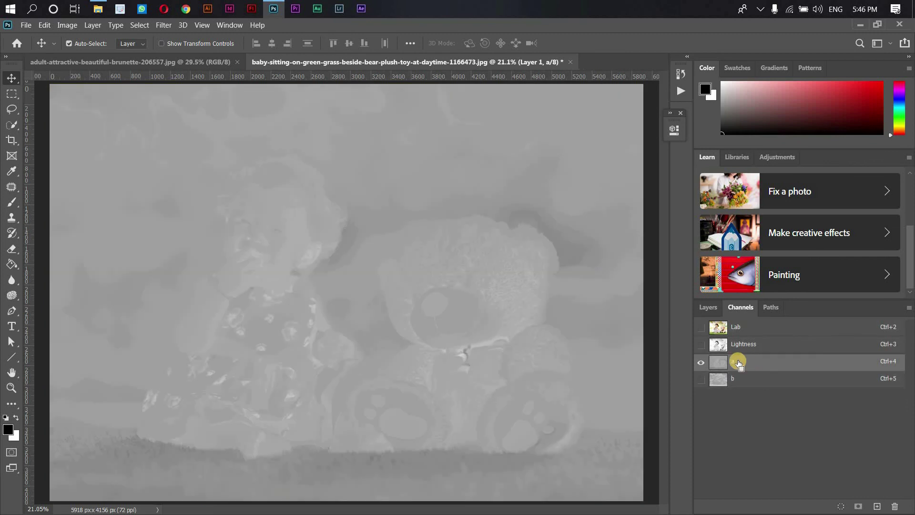
pyautogui.hotkey('ctrl', 'i')
pyautogui.click(707, 307)
pyautogui.click(703, 378)
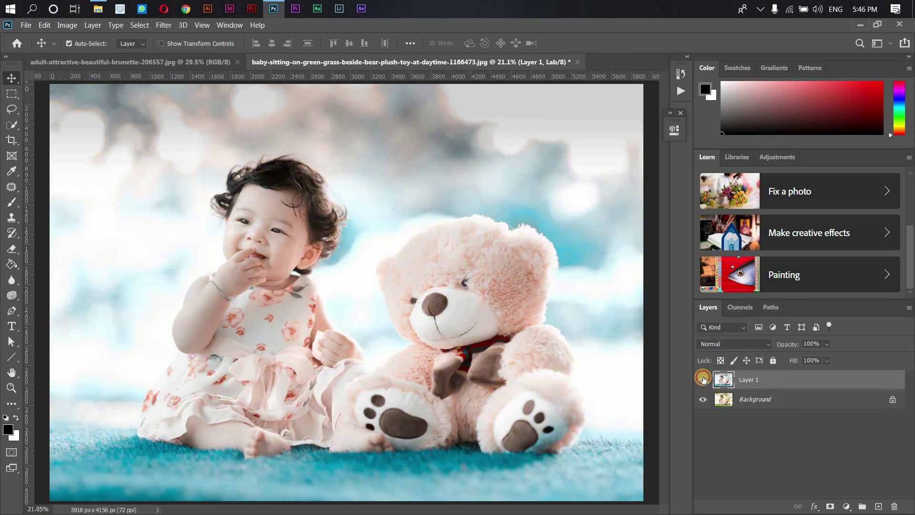